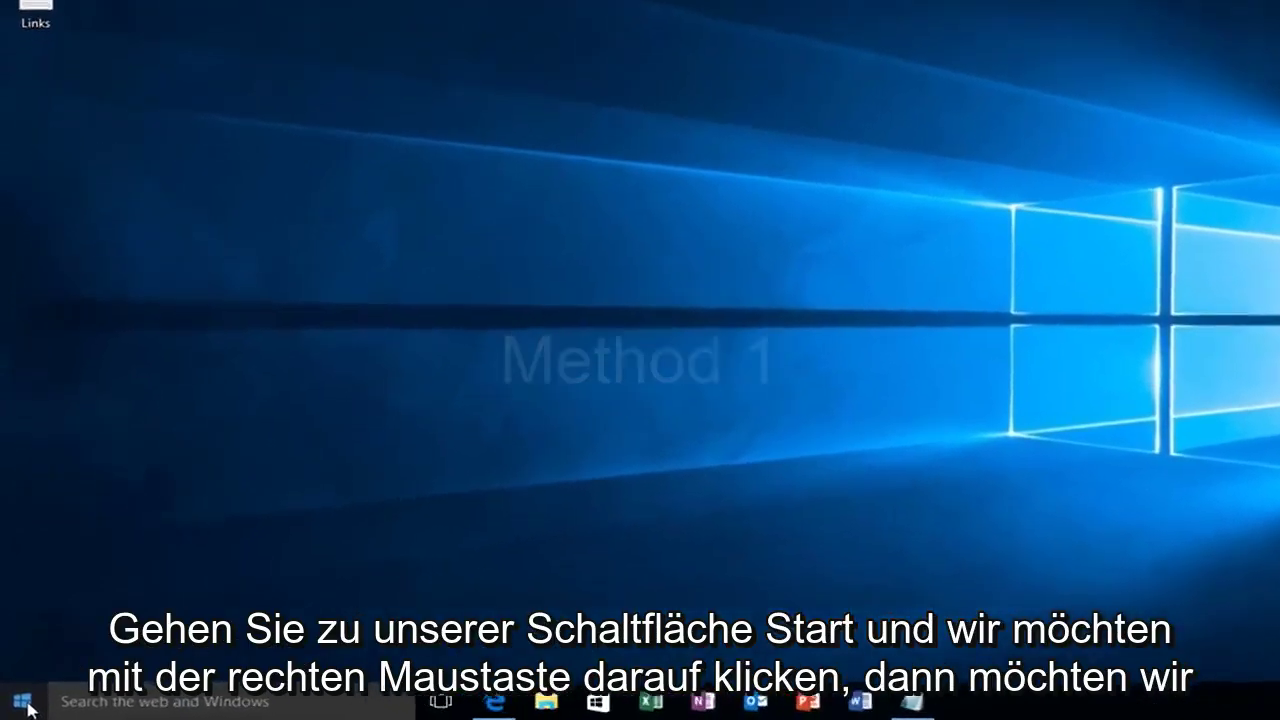
# Step: Open the Run dialog from the Start context menu and enter WSReset.exe
pyautogui.rightClick(22, 706)
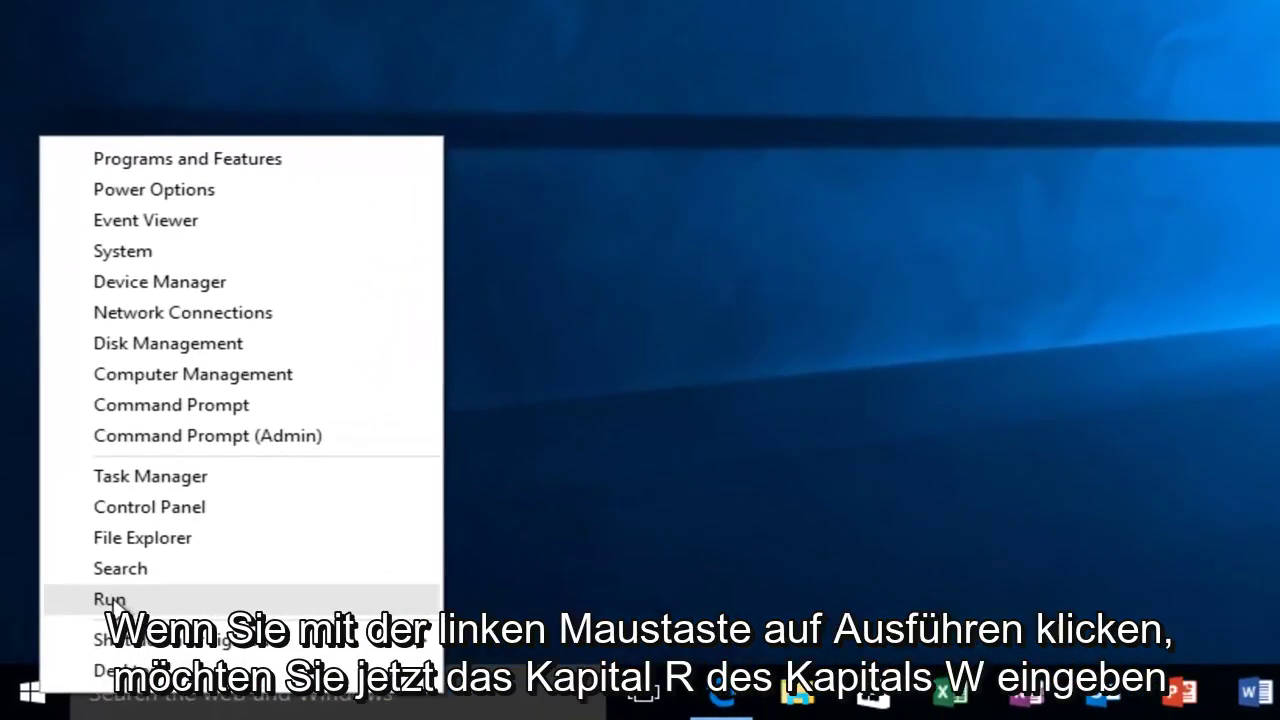
pyautogui.click(110, 600)
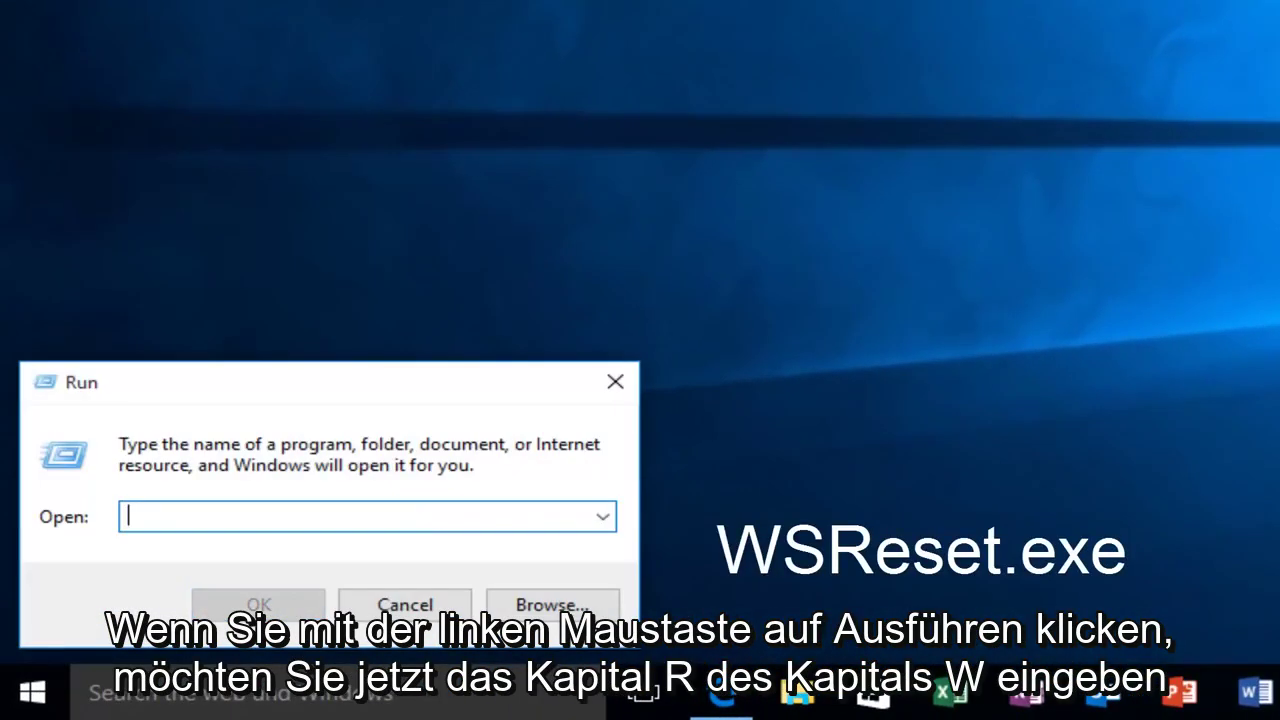
pyautogui.write('W')
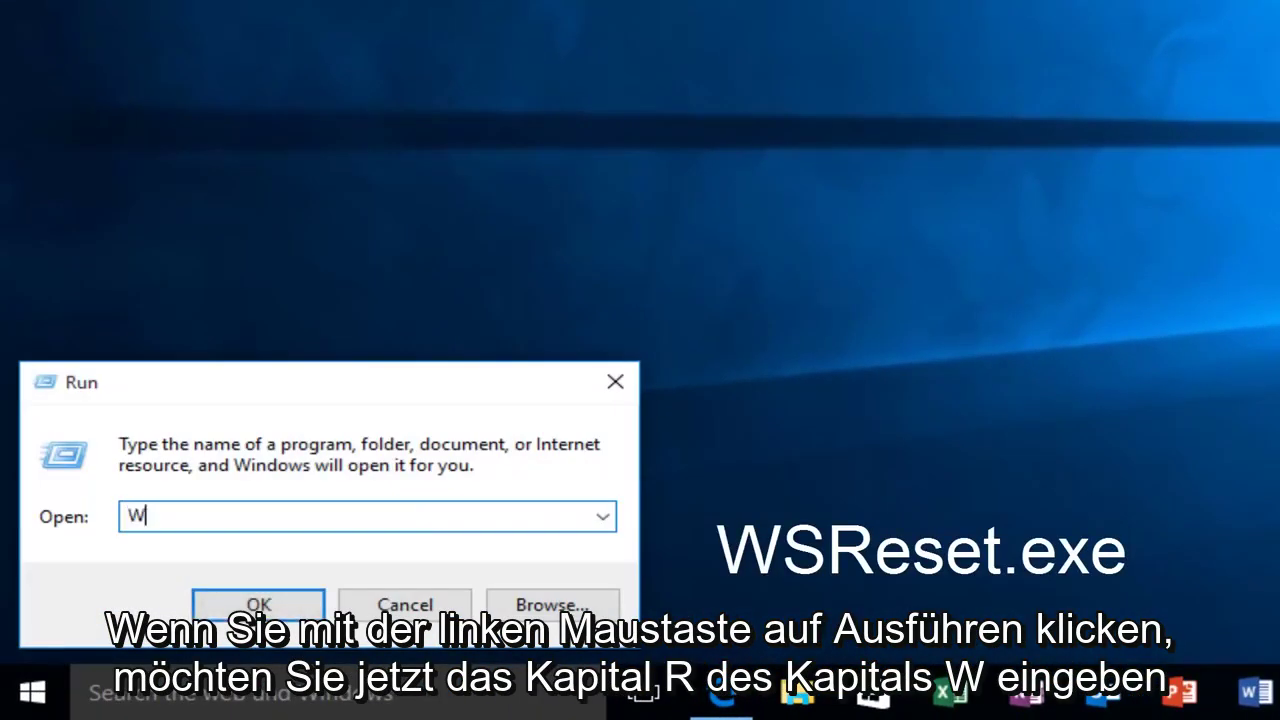
pyautogui.write('SReset')
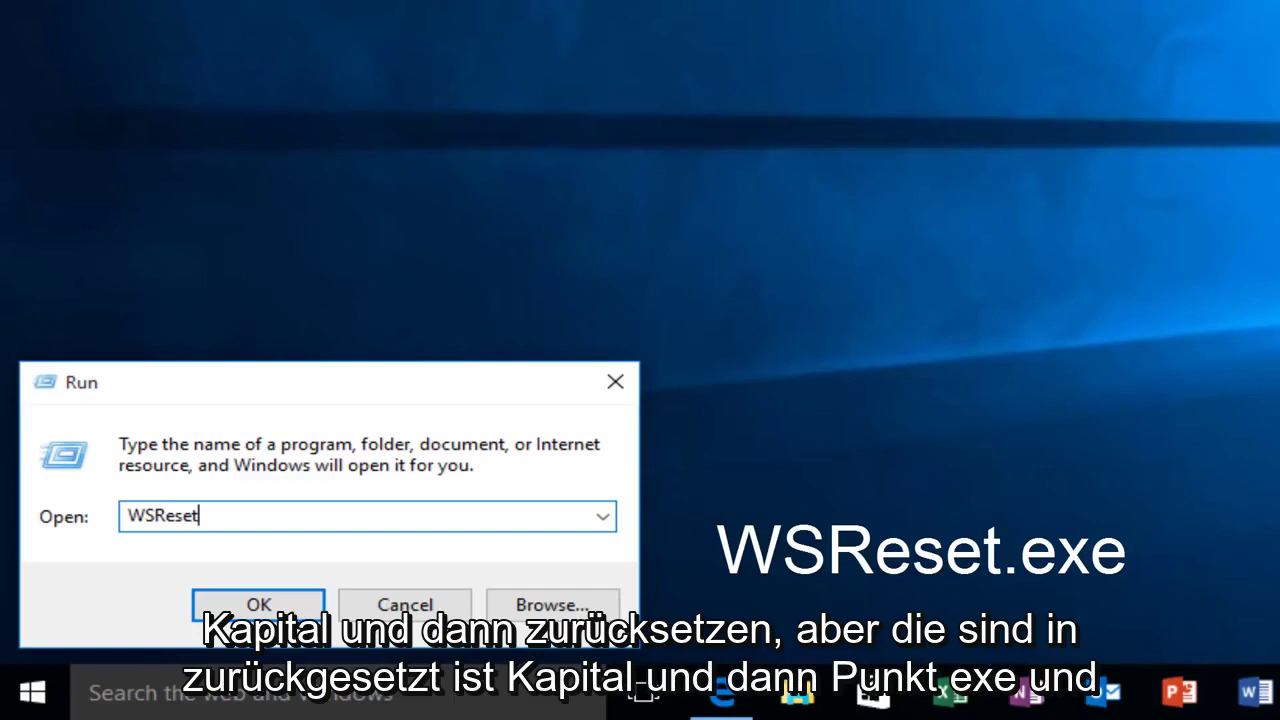
pyautogui.write('exe')
pyautogui.click(250, 610)
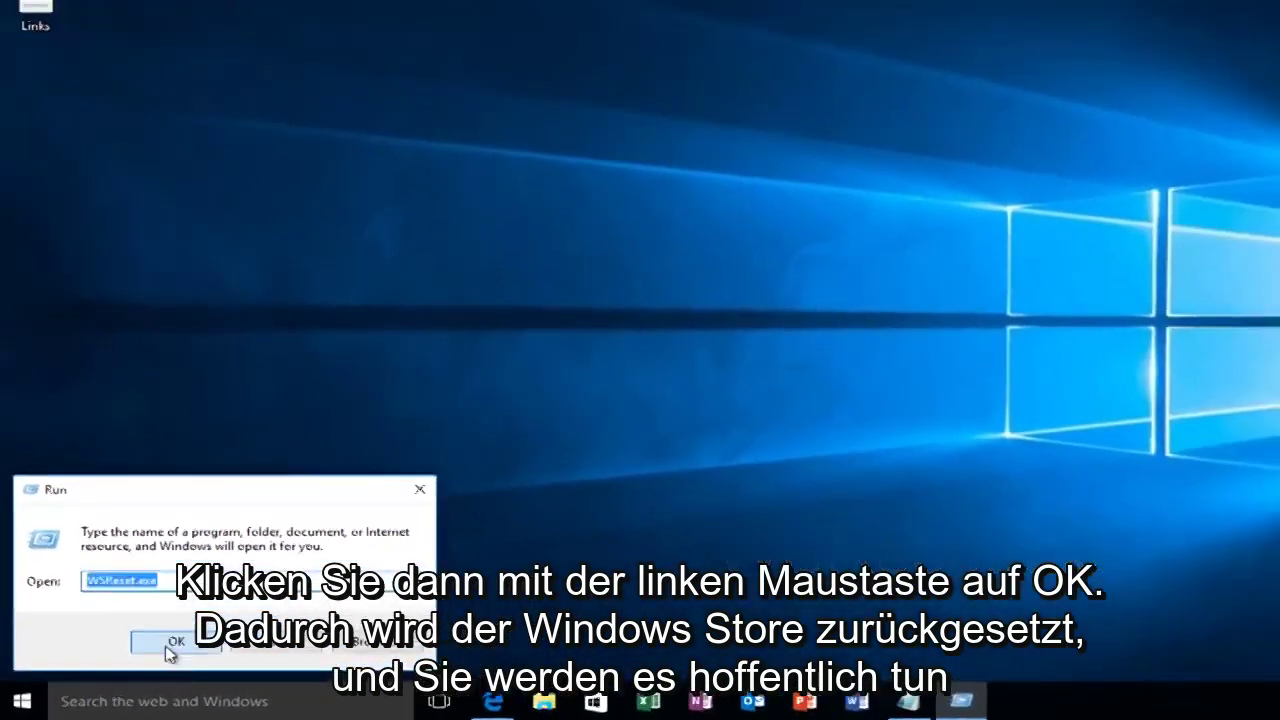
# Step: Run WSReset.exe and close the Store window once it reopens
pyautogui.click(167, 645)
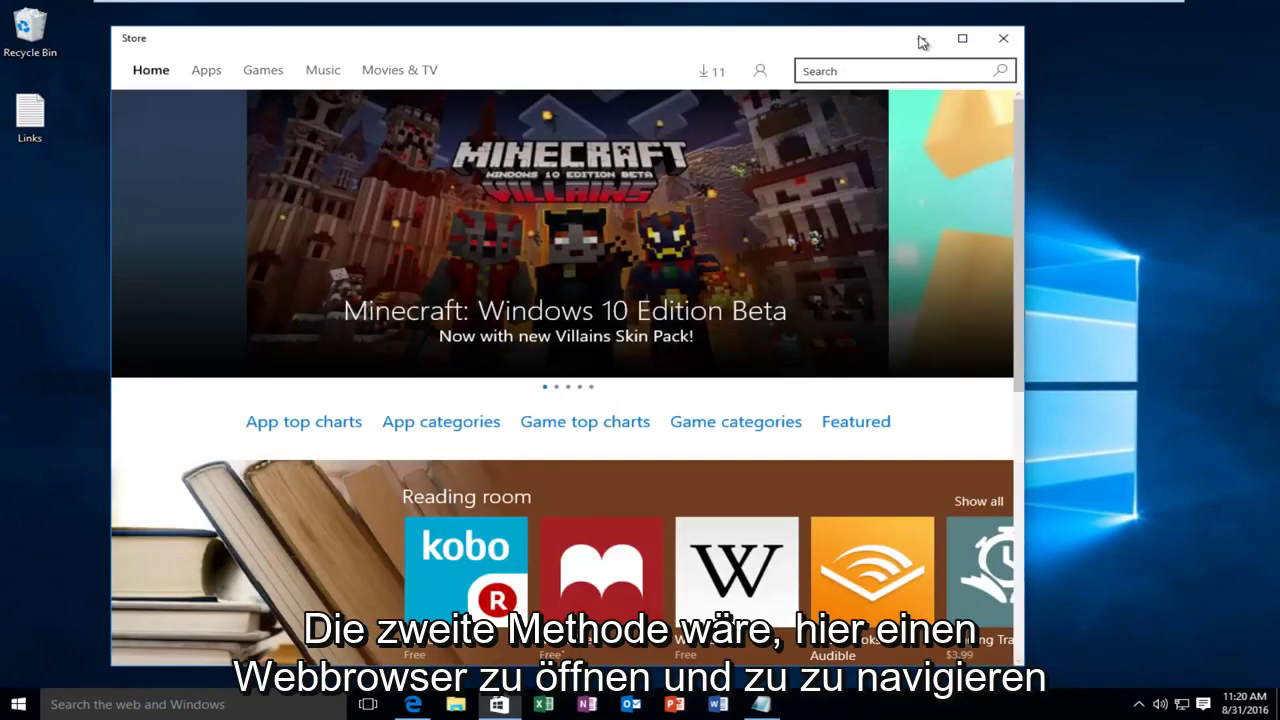
pyautogui.click(1003, 38)
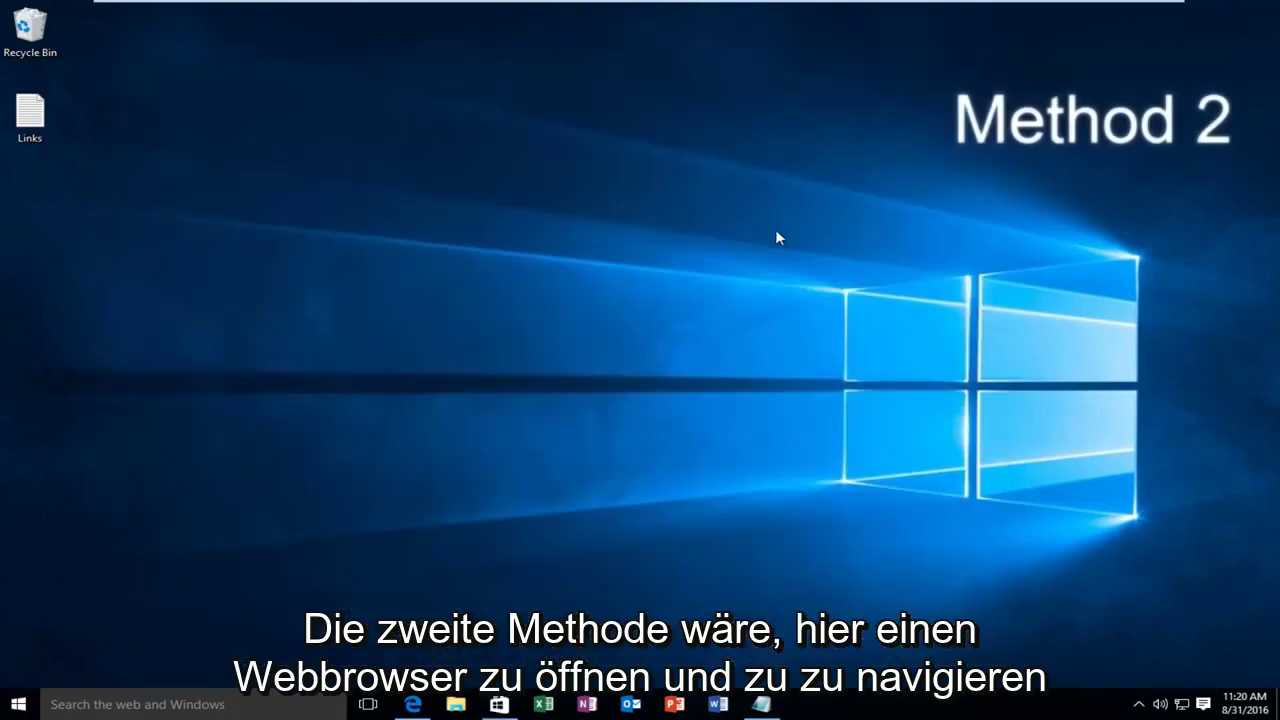
# Step: Download Appsdiagnostic10.diagcab from Edge's Windows apps troubleshooter page and open it
pyautogui.click(413, 703)
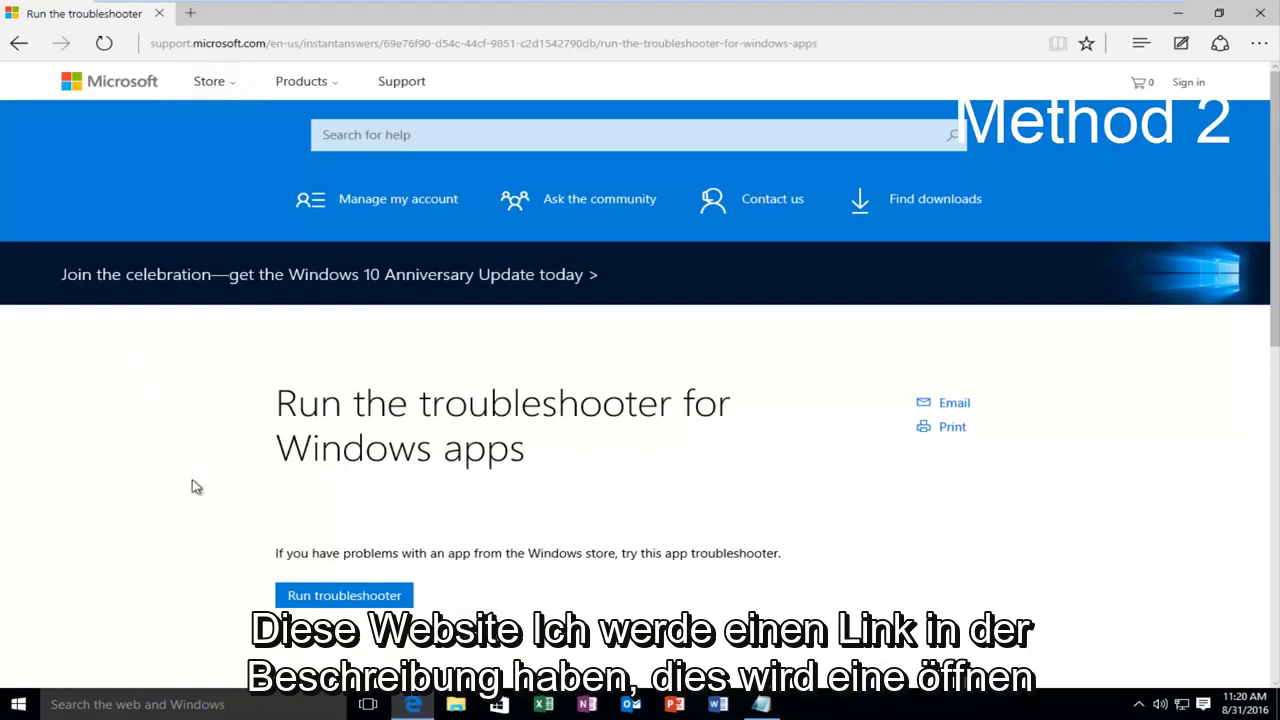
pyautogui.scroll(-1, 200, 437)
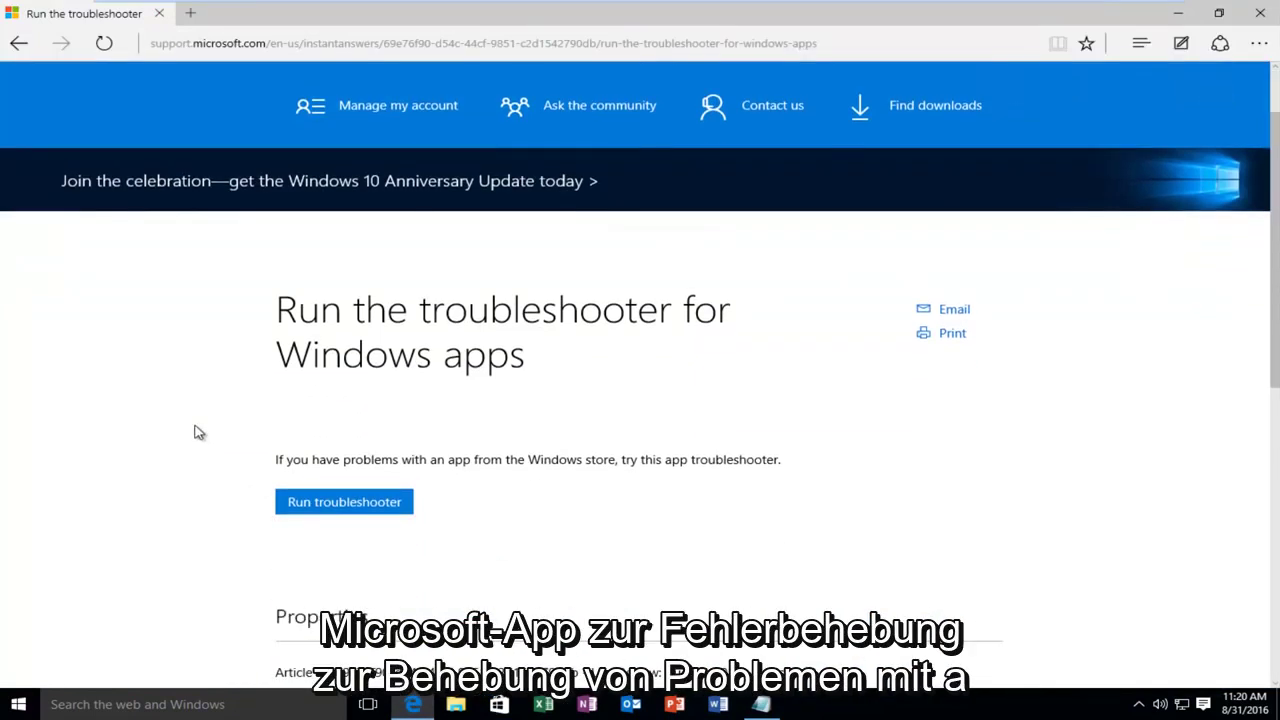
pyautogui.scroll(-1, 184, 416)
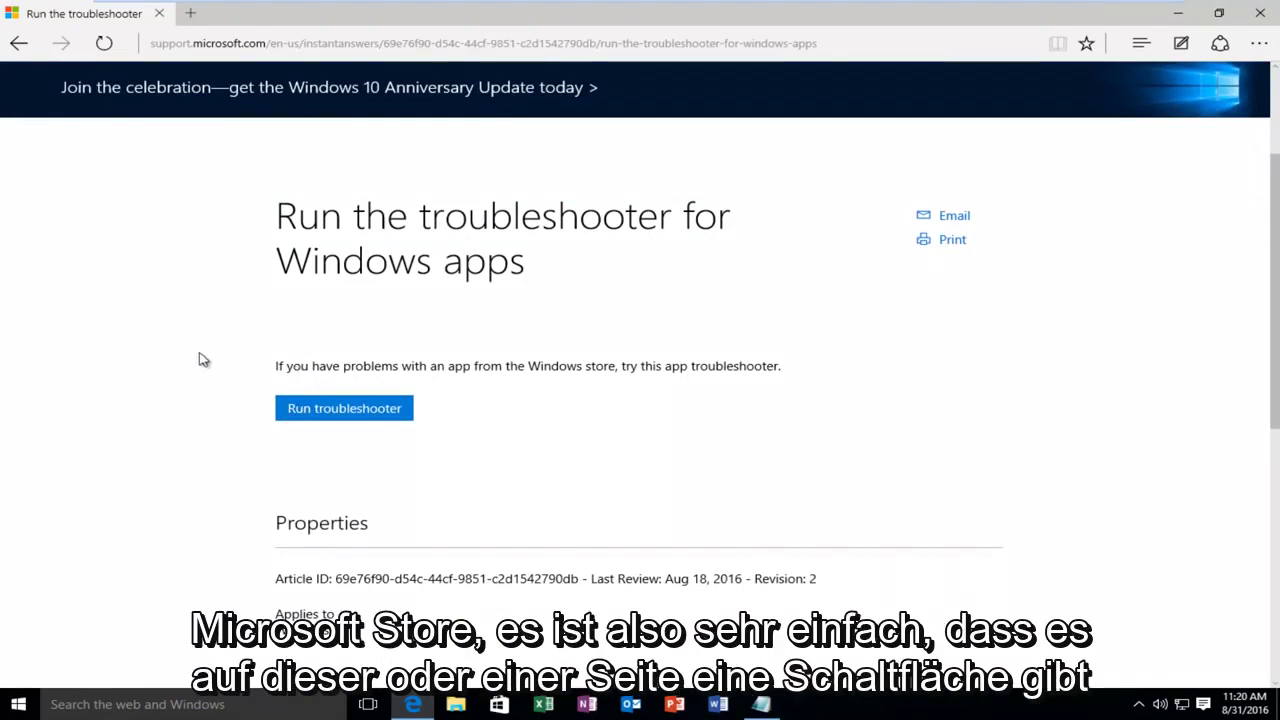
pyautogui.scroll(2, 386, 380)
pyautogui.scroll(-2, 325, 398)
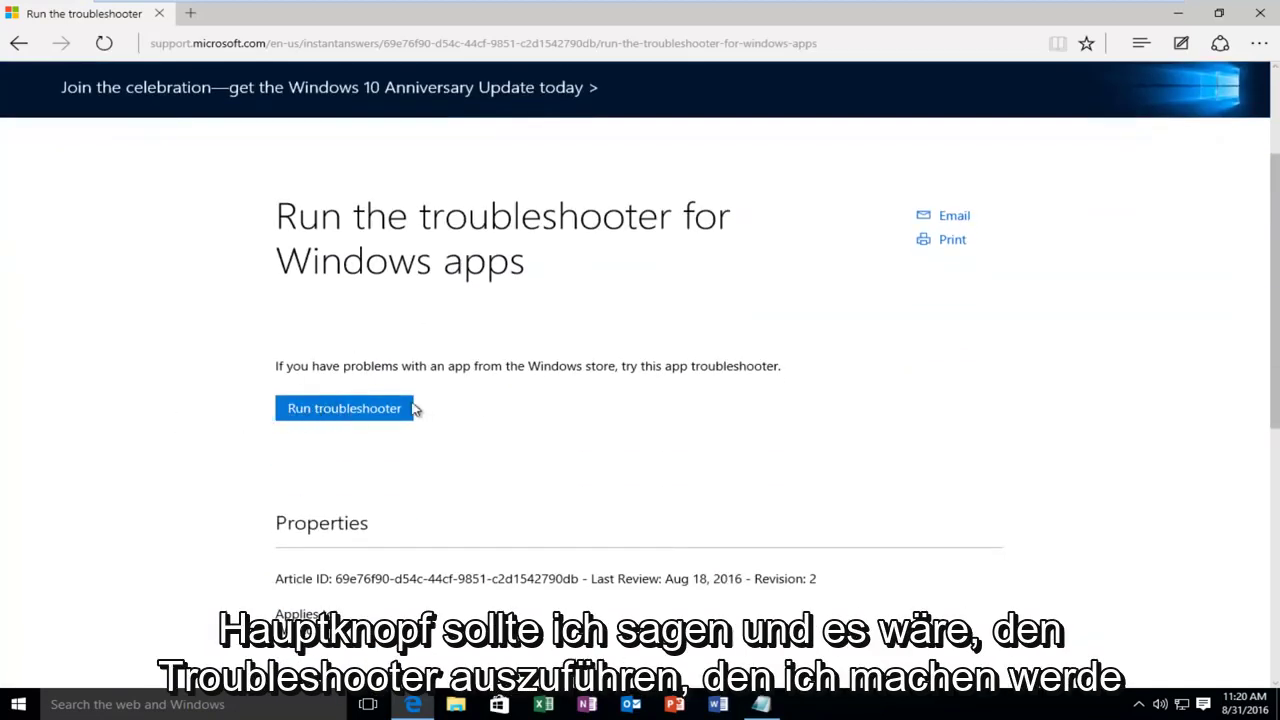
pyautogui.click(310, 412)
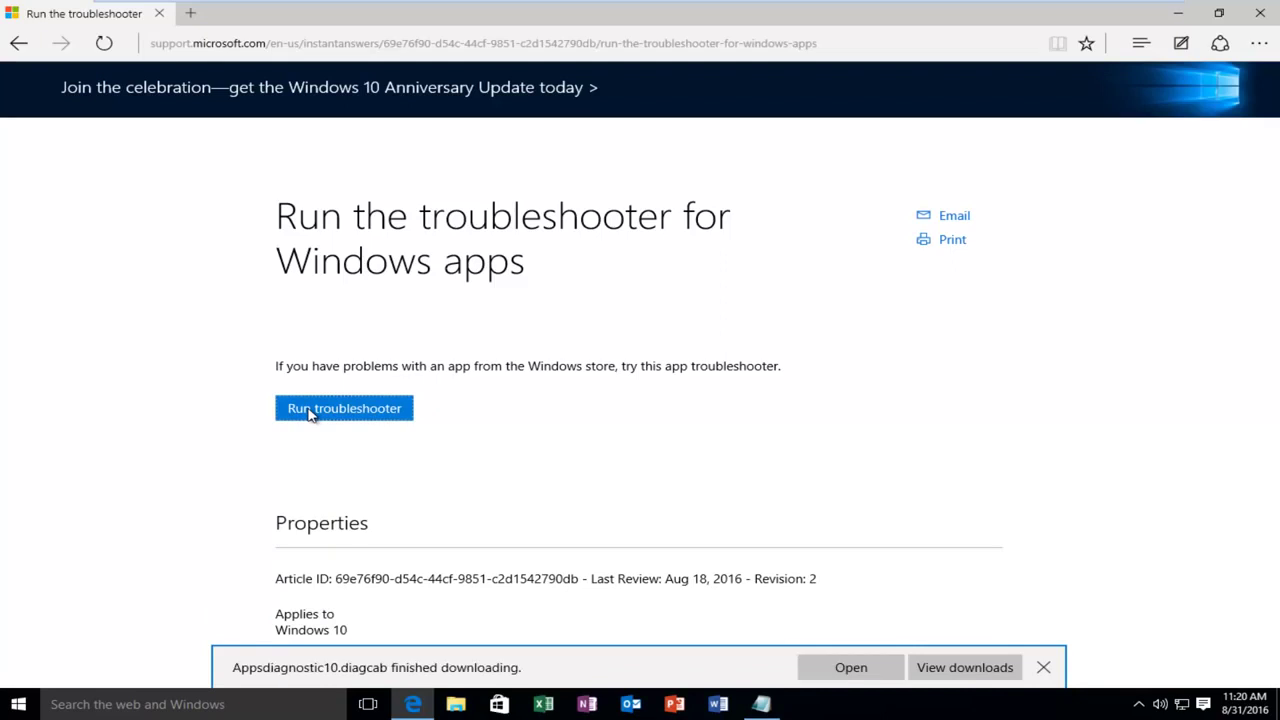
pyautogui.click(832, 668)
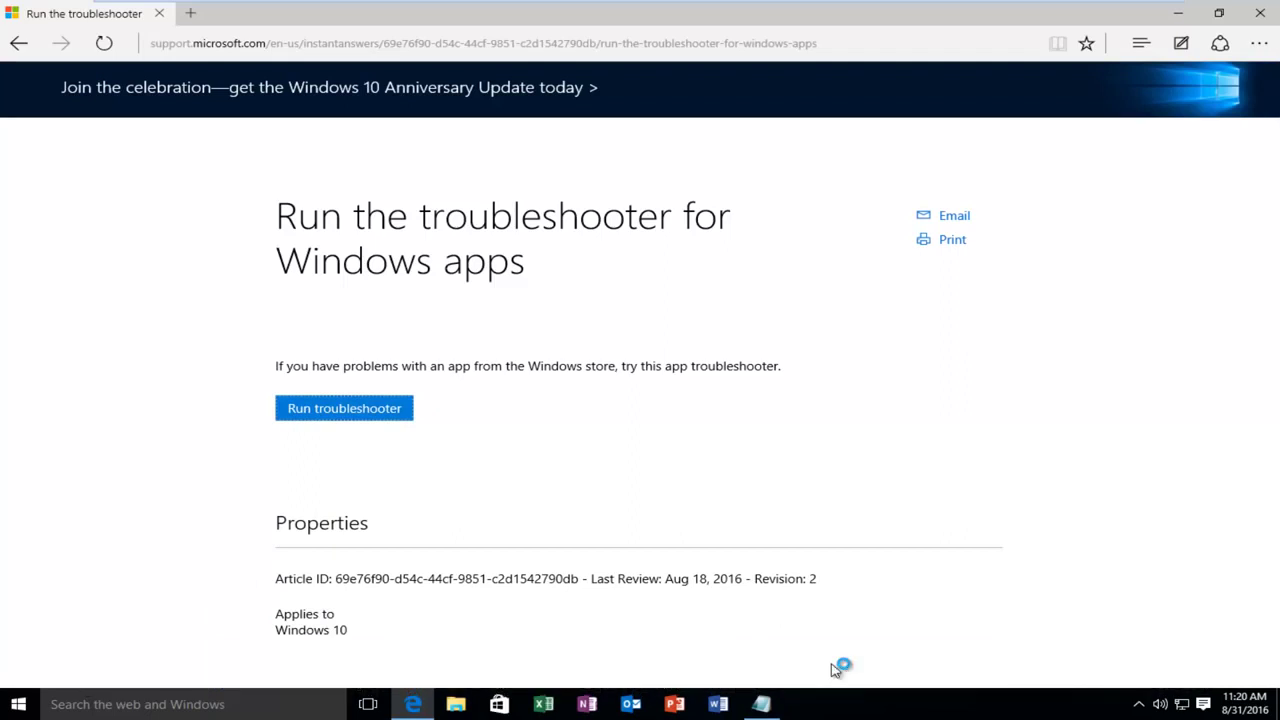
# Step: Run the Windows Store Apps troubleshooter past the 'Microsoft account required' notice, then close it
pyautogui.click(1188, 14)
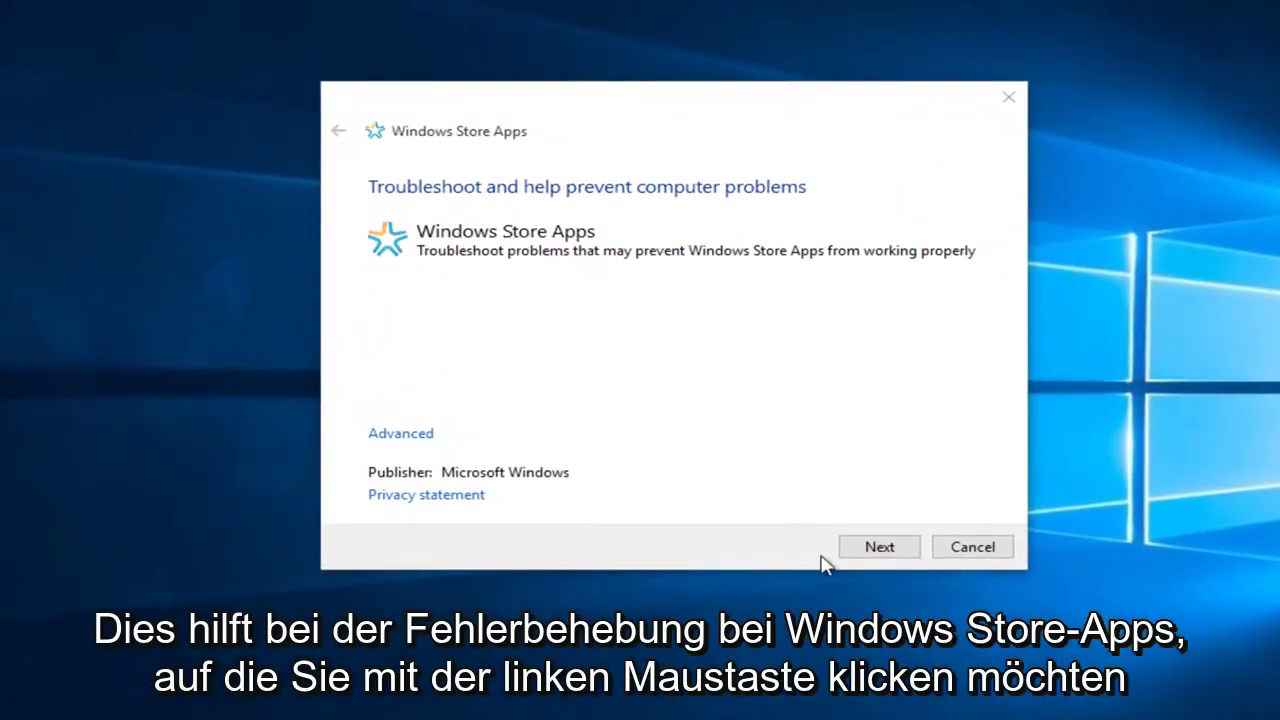
pyautogui.click(870, 560)
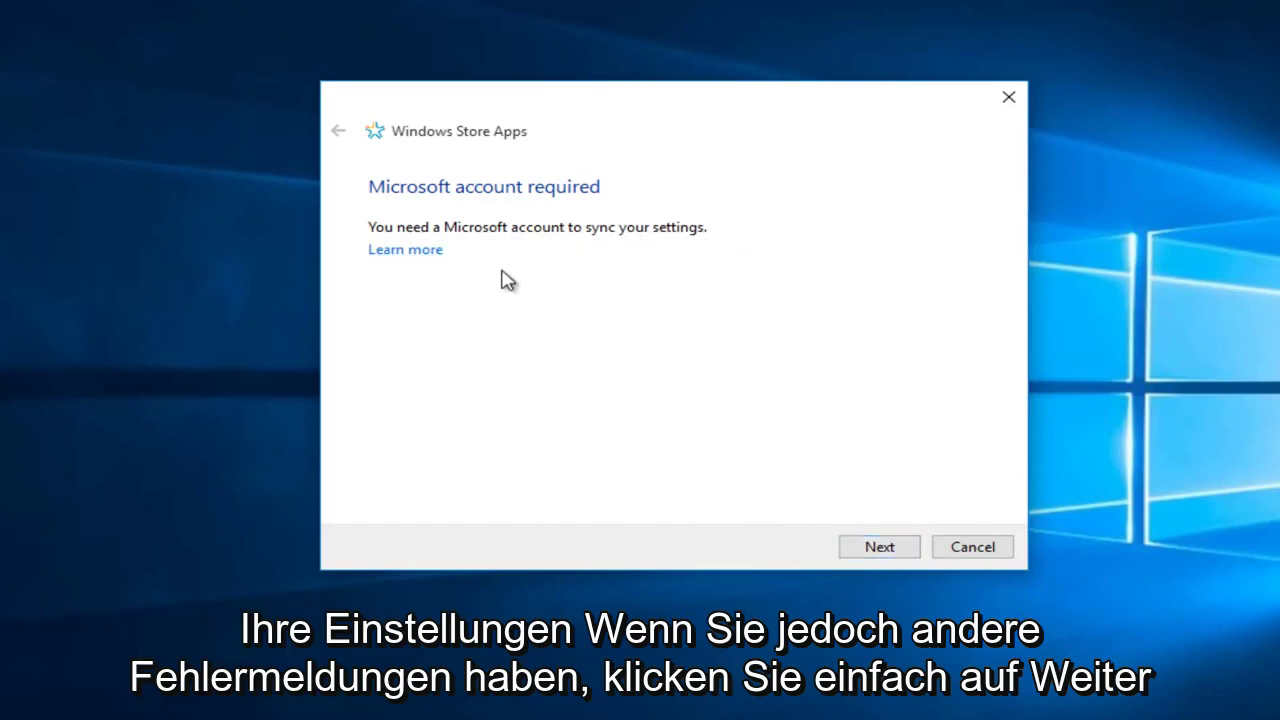
pyautogui.click(884, 553)
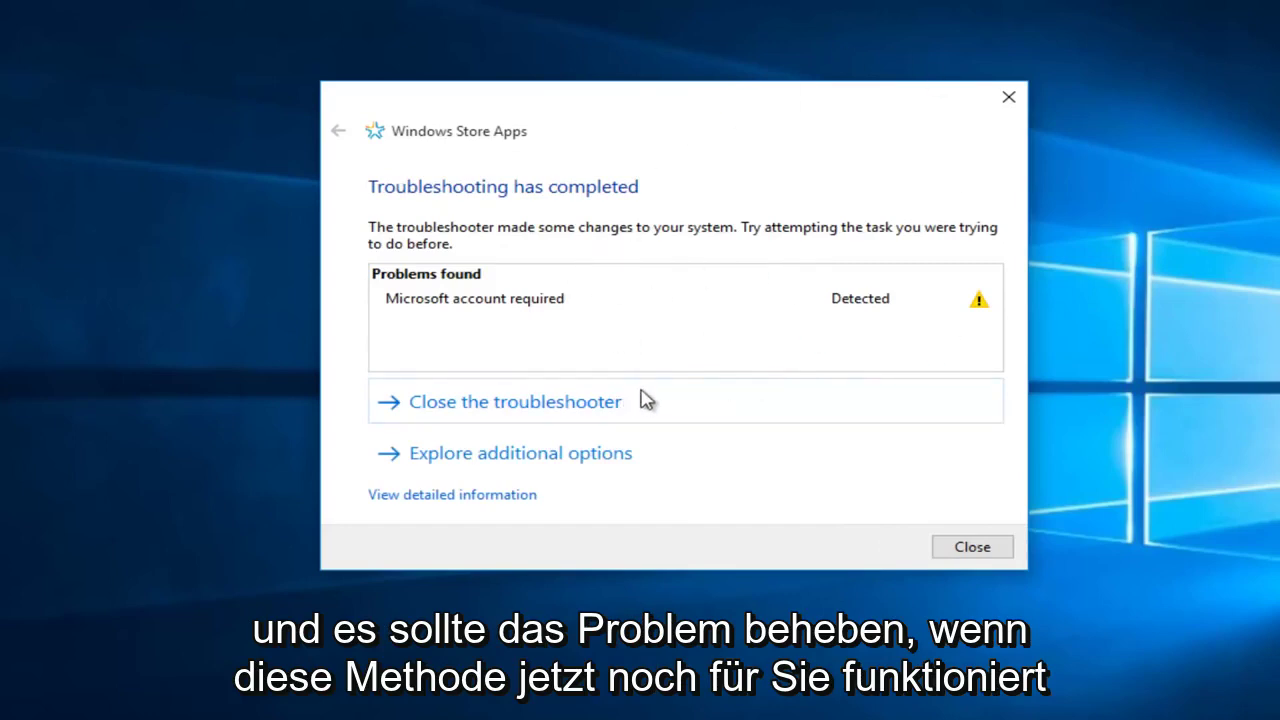
pyautogui.click(1009, 104)
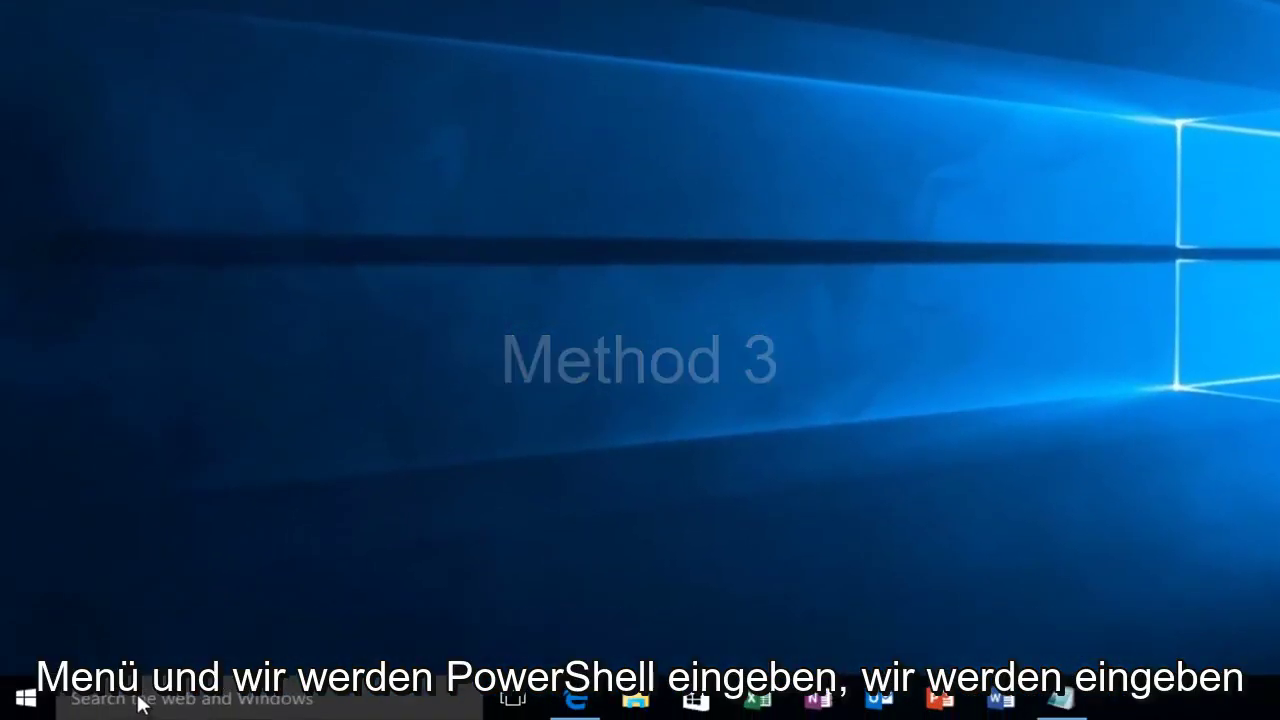
# Step: Search for powershell and run Windows PowerShell as administrator
pyautogui.click(140, 703)
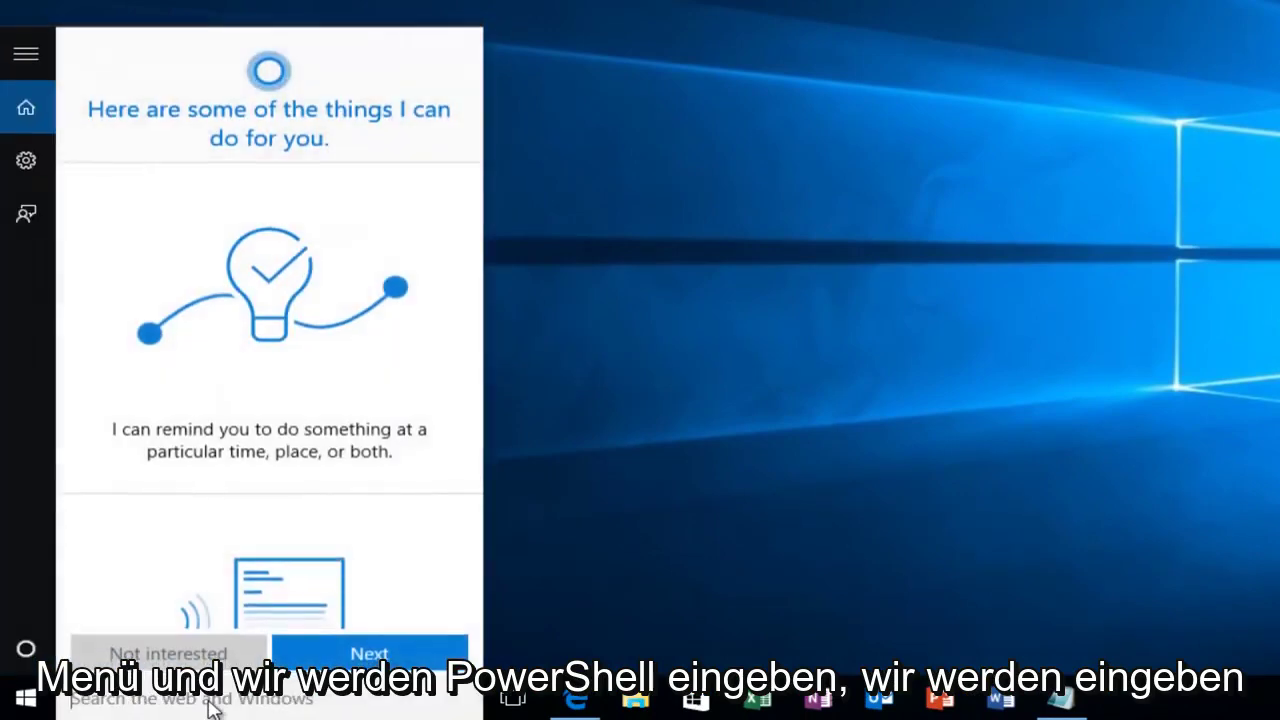
pyautogui.write('p')
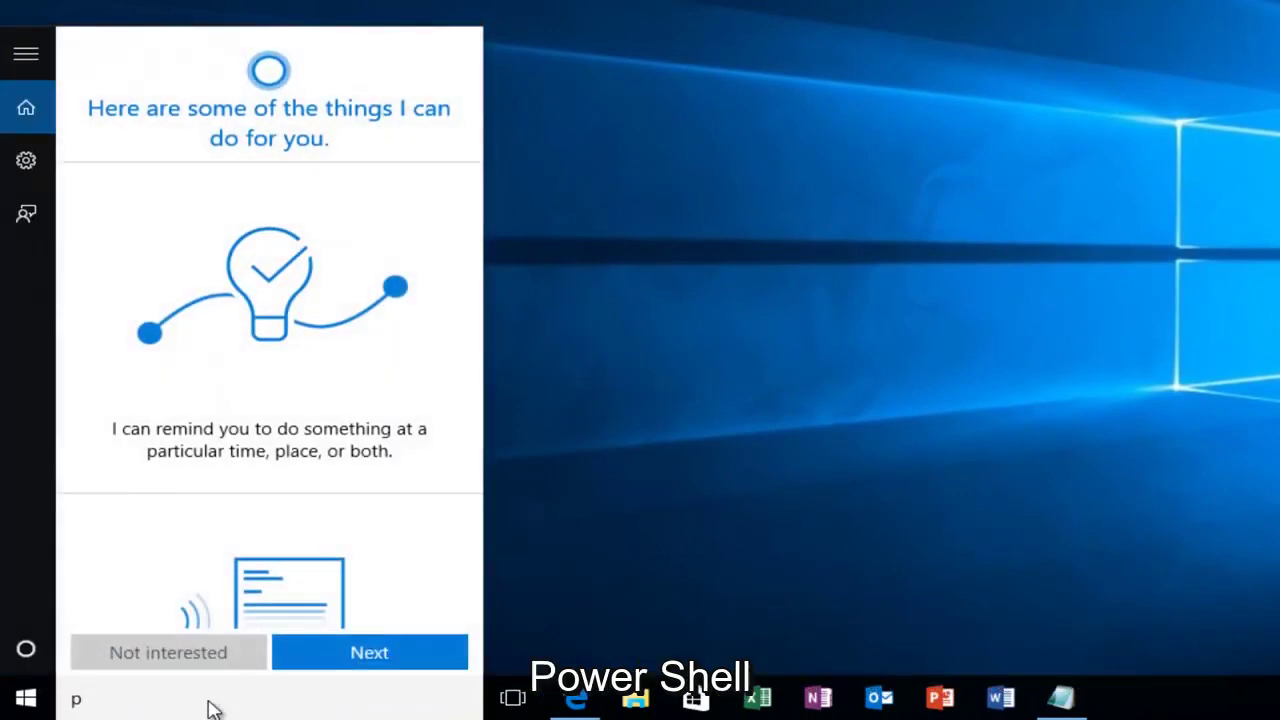
pyautogui.write('owershell')
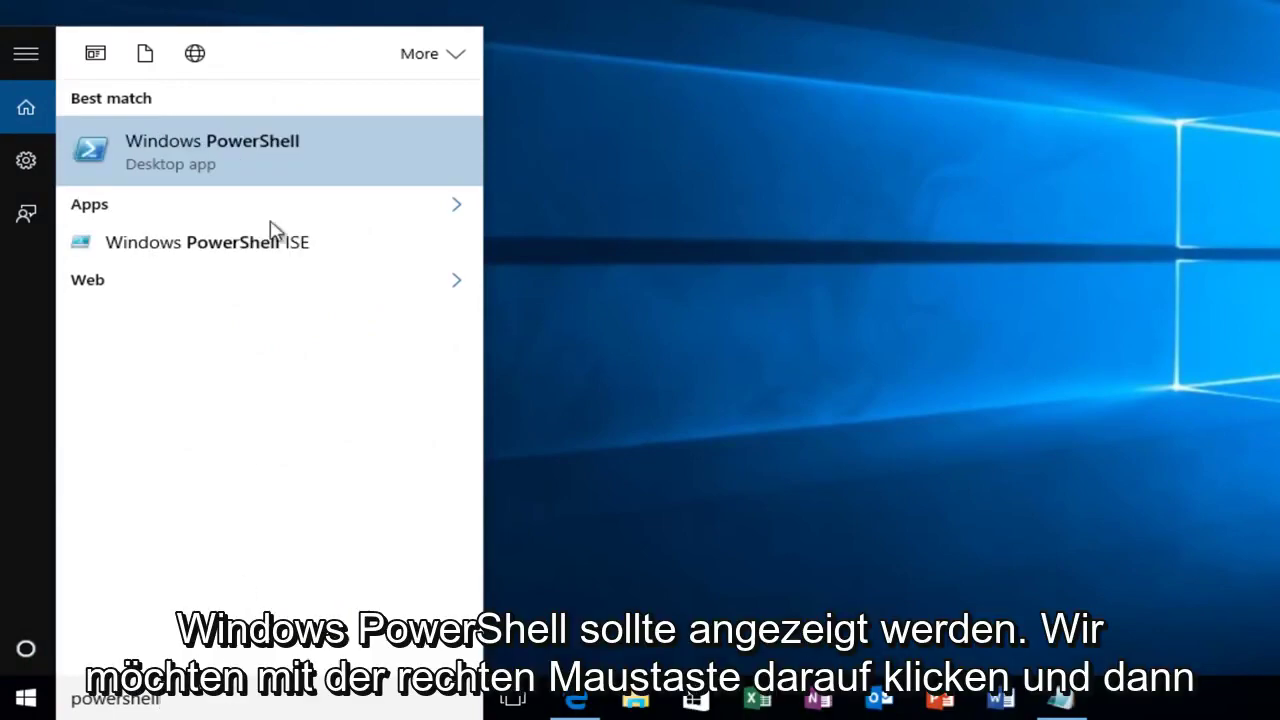
pyautogui.rightClick(198, 155)
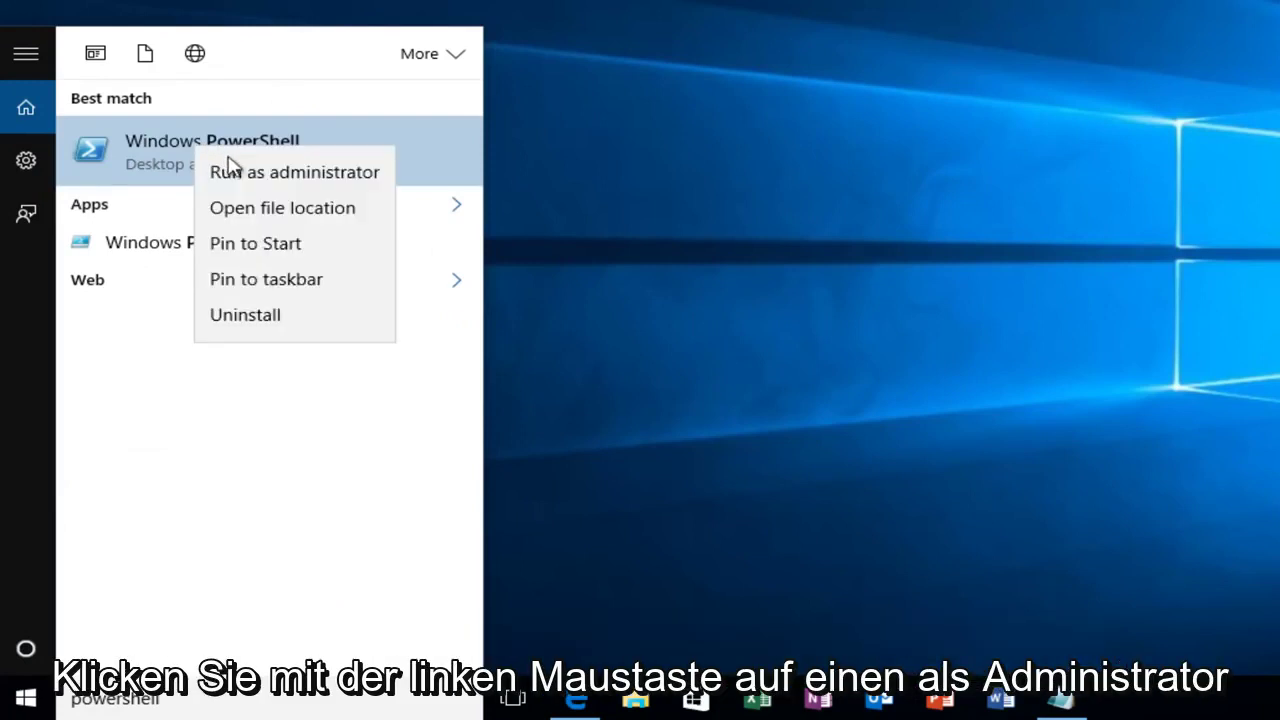
pyautogui.click(310, 174)
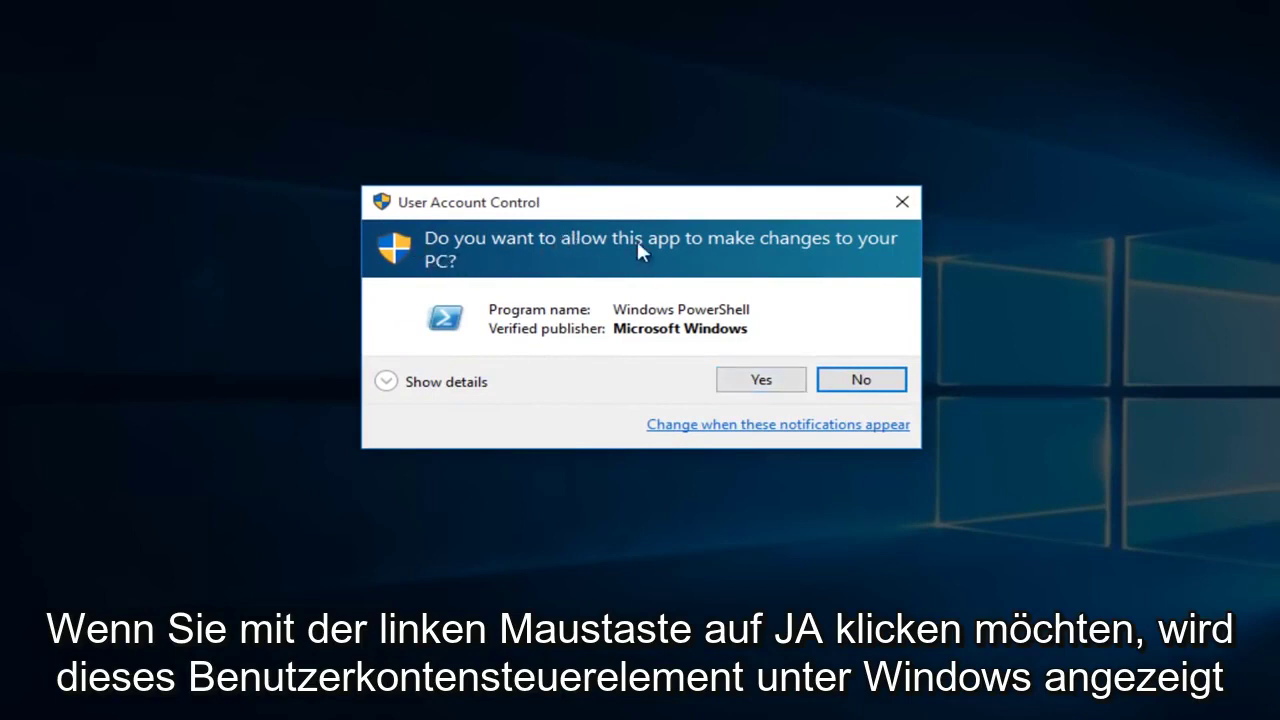
# Step: Allow PowerShell in UAC, then copy the Get-AppXPackage command line from the Links notes
pyautogui.click(743, 375)
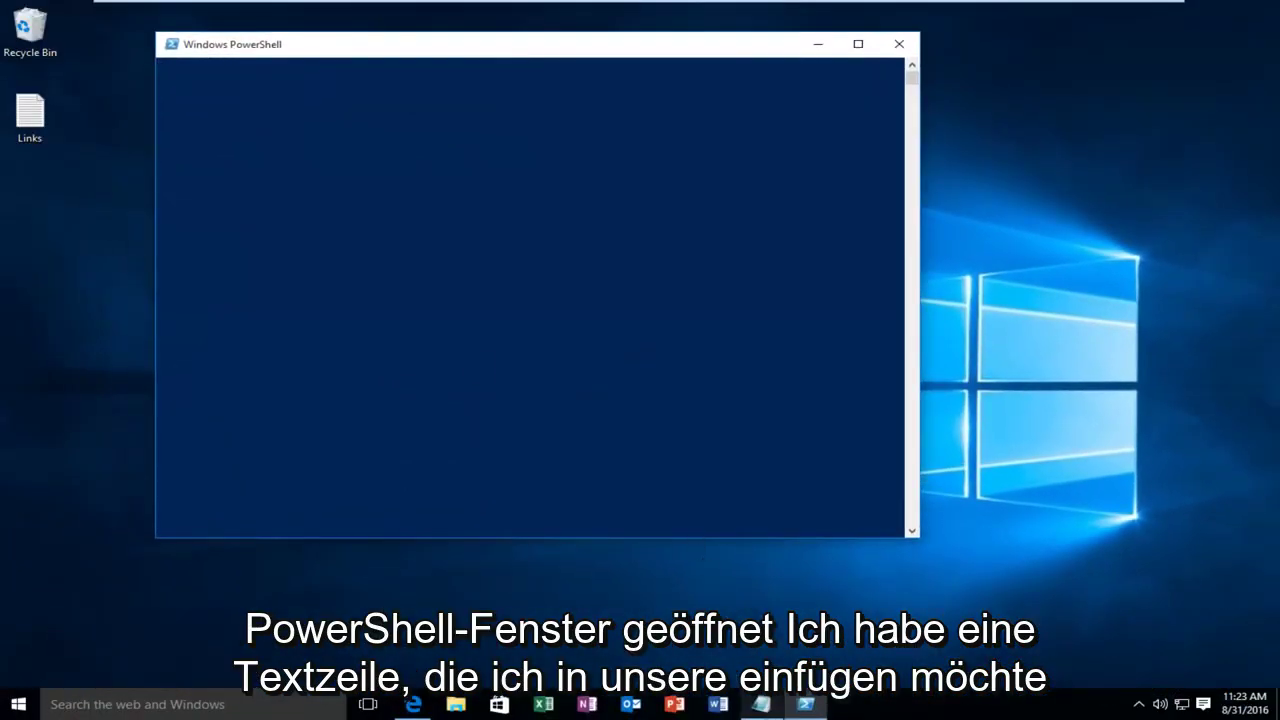
pyautogui.click(761, 704)
pyautogui.moveTo(407, 37); pyautogui.dragTo(531, 235)
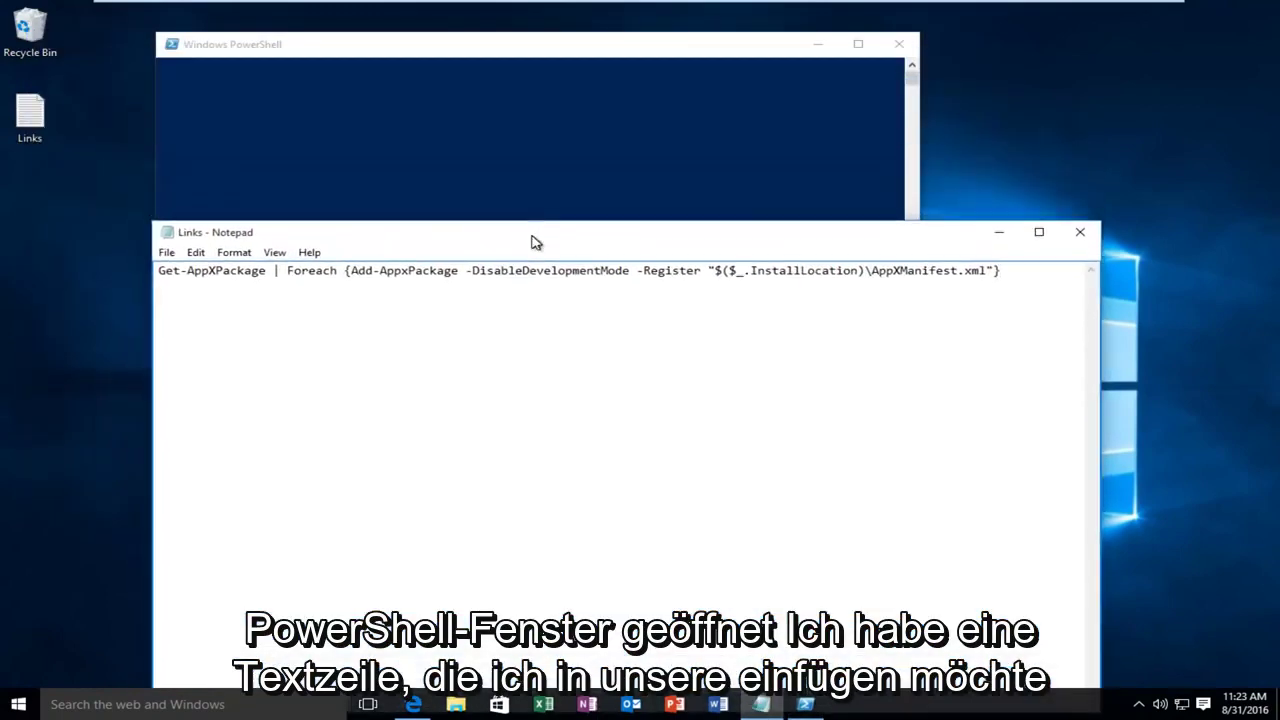
pyautogui.moveTo(1014, 275); pyautogui.dragTo(157, 294)
pyautogui.rightClick(246, 283)
pyautogui.click(258, 327)
pyautogui.click(431, 50)
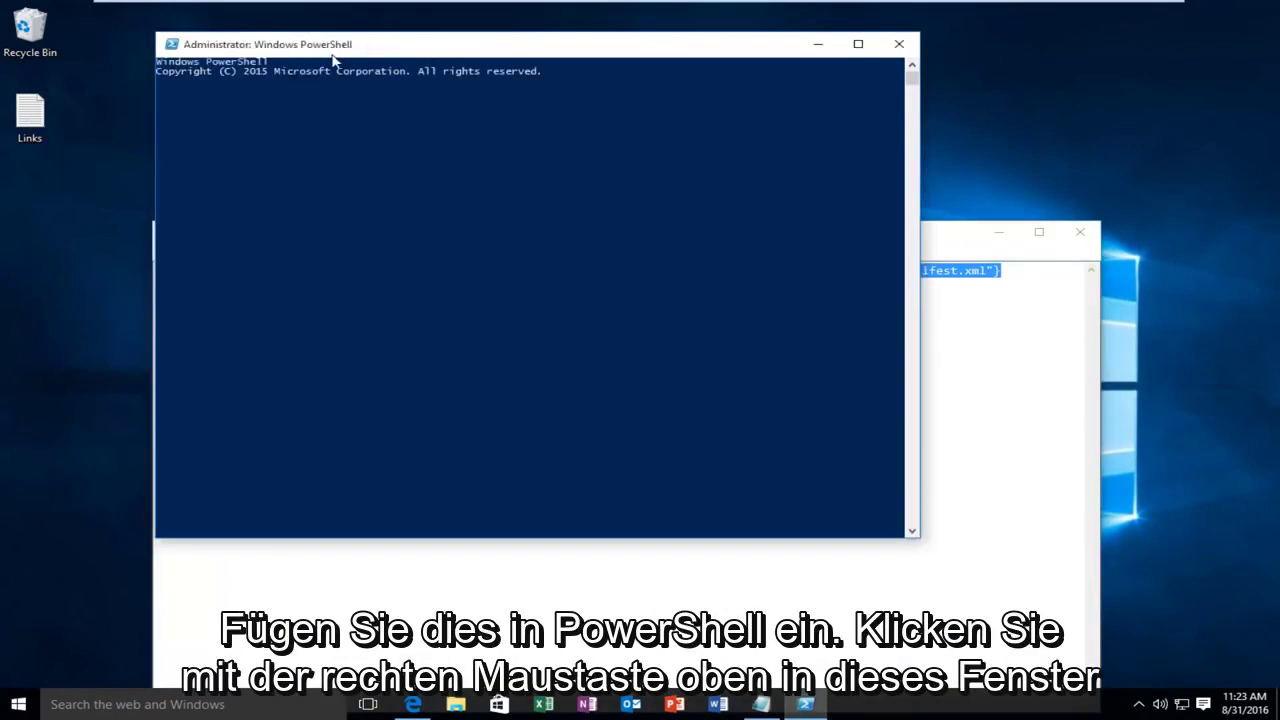
# Step: Paste the Get-AppXPackage re-register command via Edit > Paste and run it to completion
pyautogui.rightClick(511, 51)
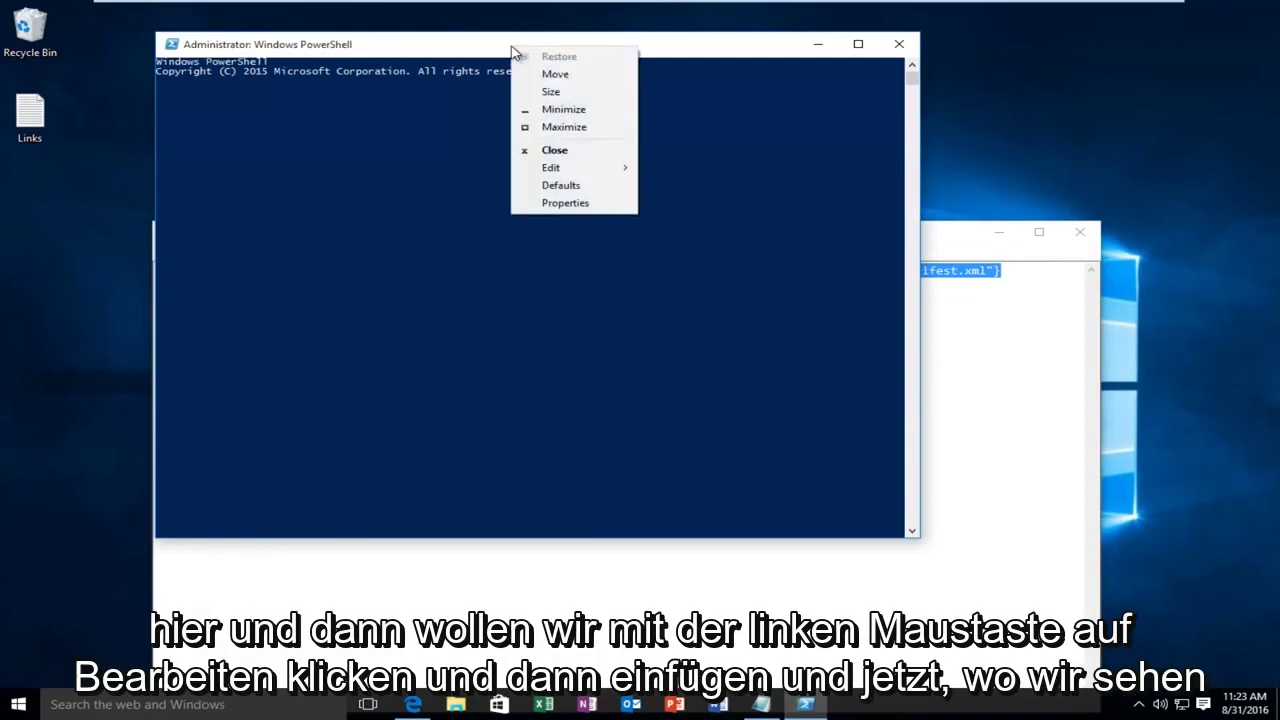
pyautogui.click(556, 172)
pyautogui.click(683, 205)
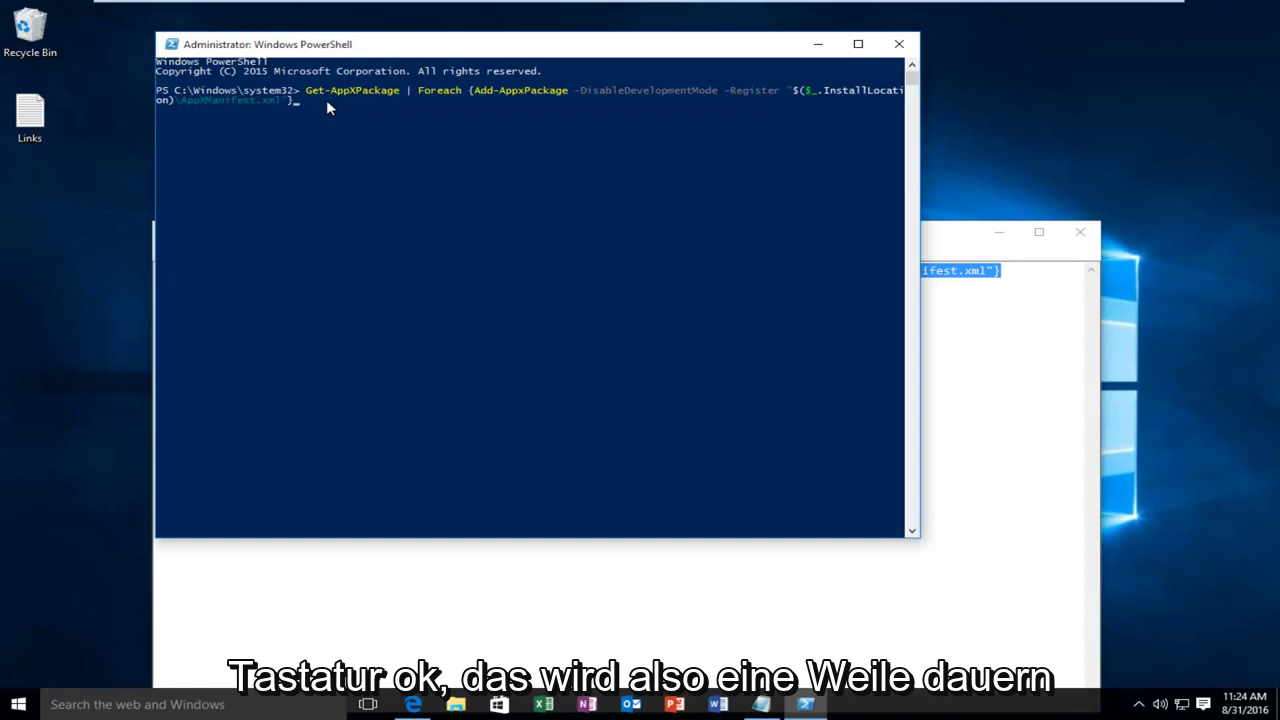
pyautogui.click(327, 103)
pyautogui.press('Return')
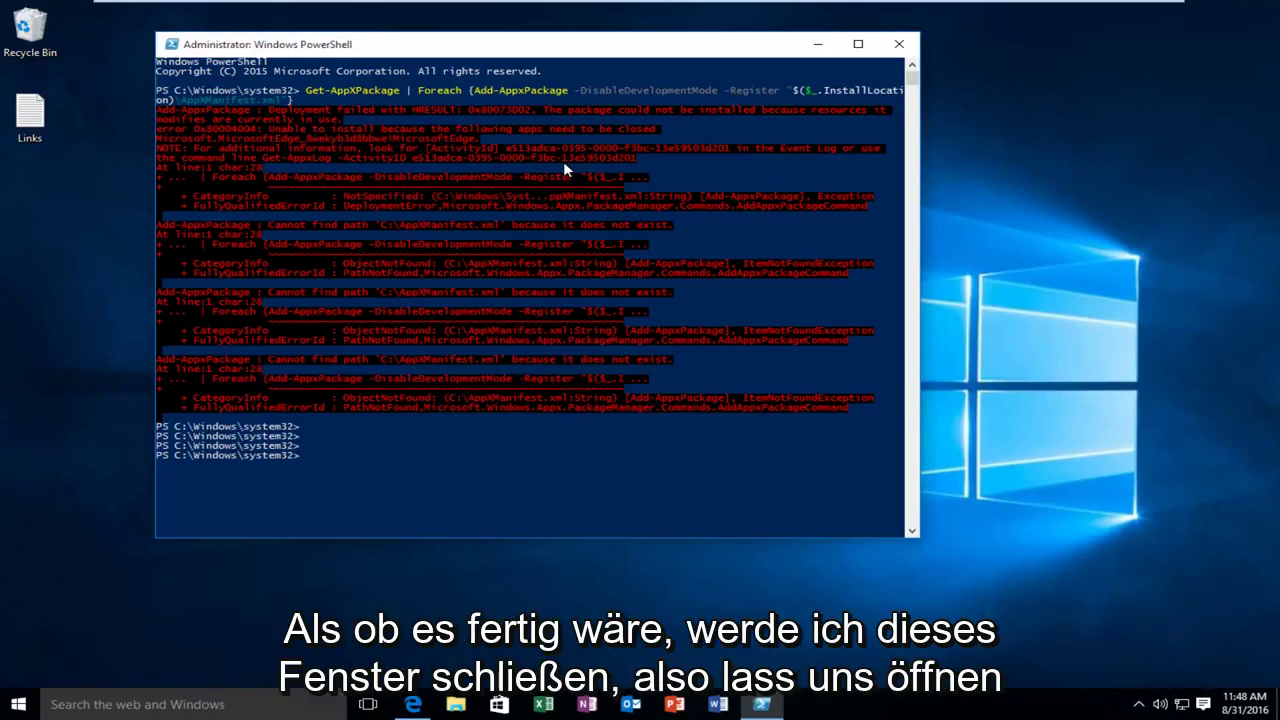
# Step: Close the PowerShell console and launch the Windows Store from the taskbar
pyautogui.click(891, 48)
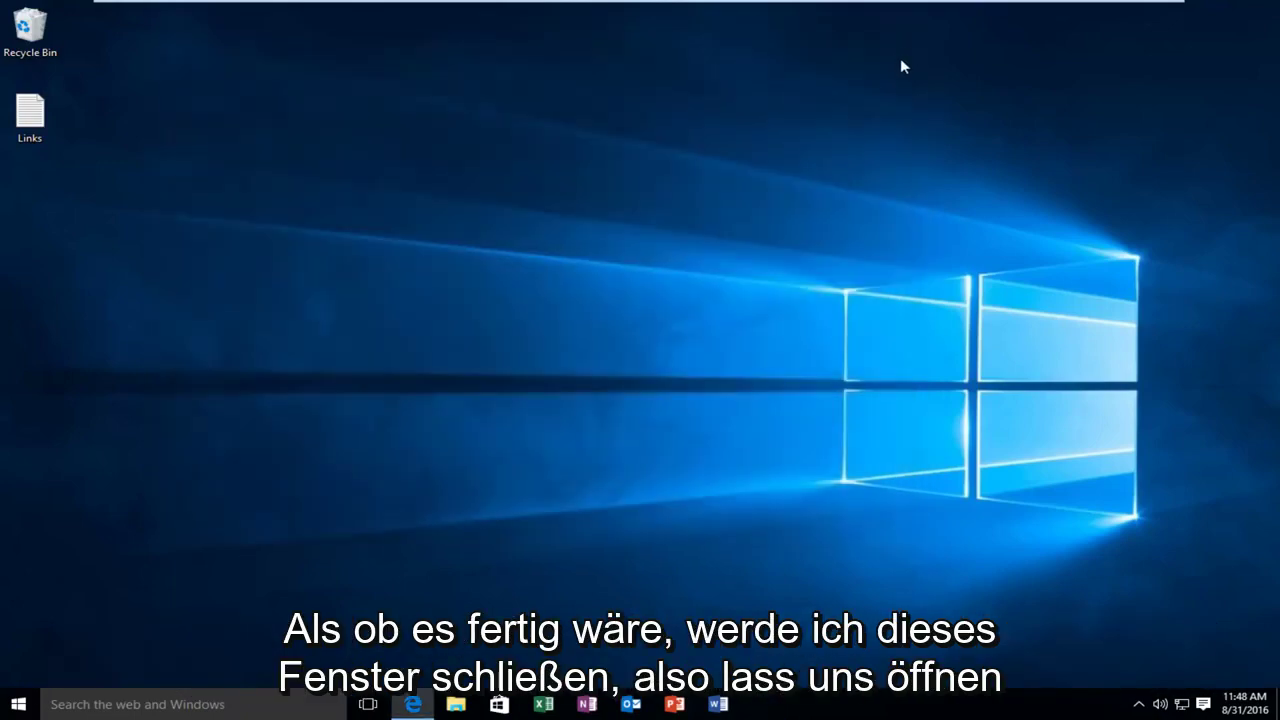
pyautogui.click(500, 703)
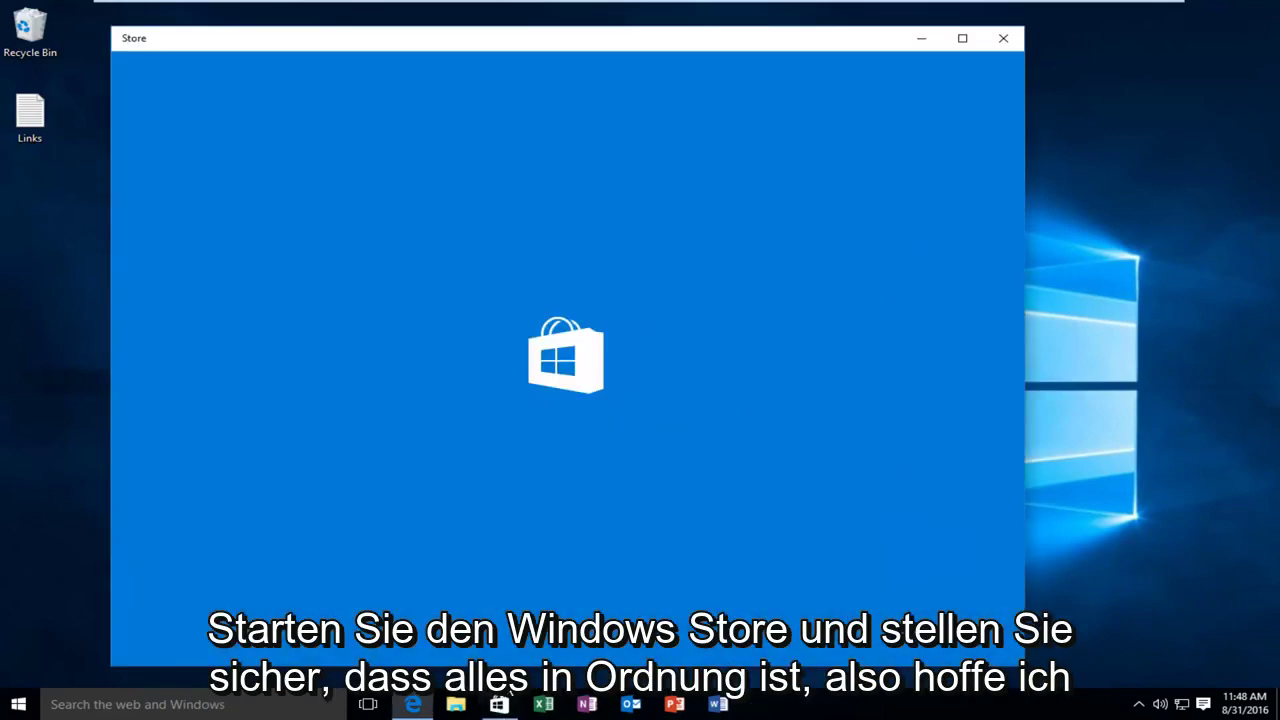